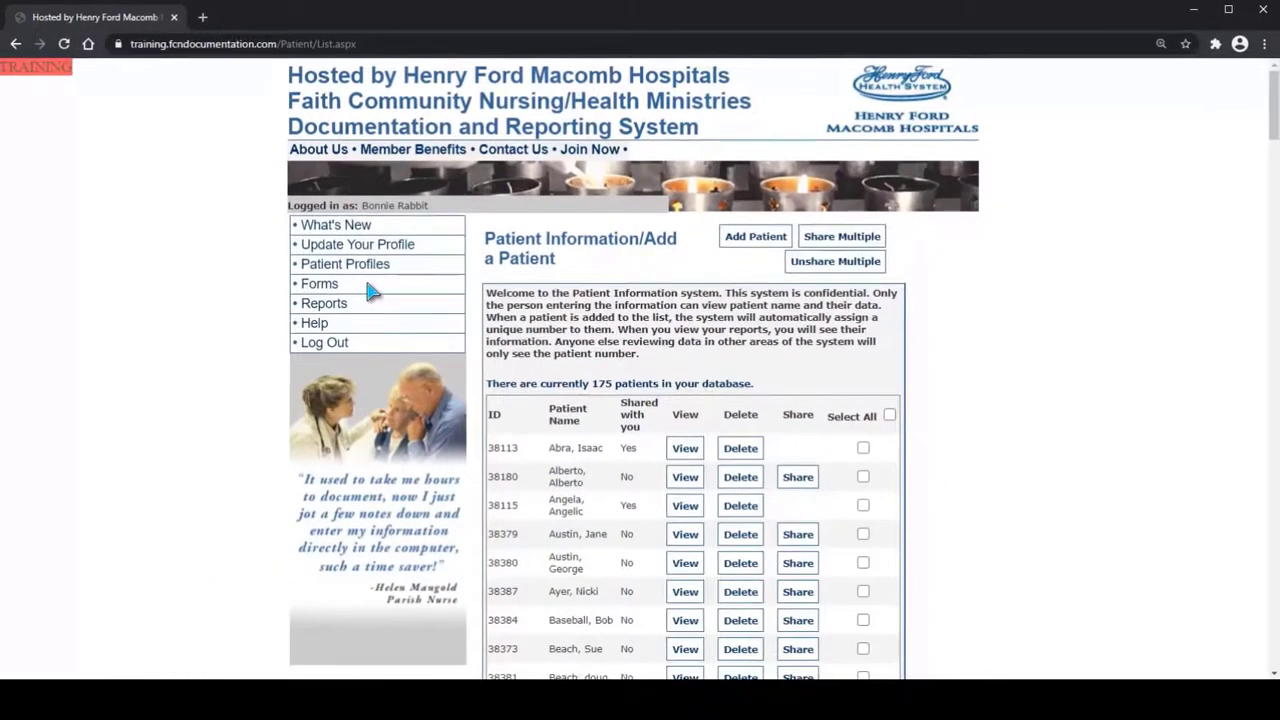
Start a new Individual Interaction form and submit it with the patient selected by name
{"action": "left_click", "coordinate": [316, 287]}
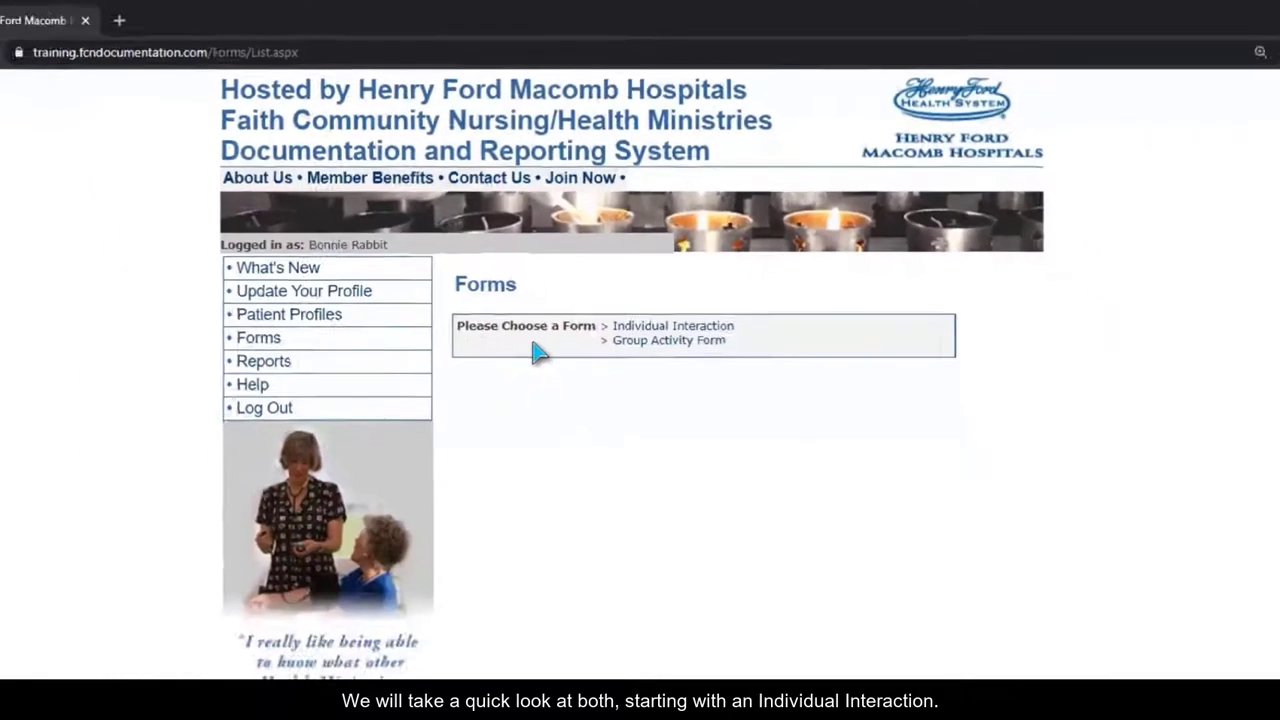
{"action": "left_click", "coordinate": [709, 276]}
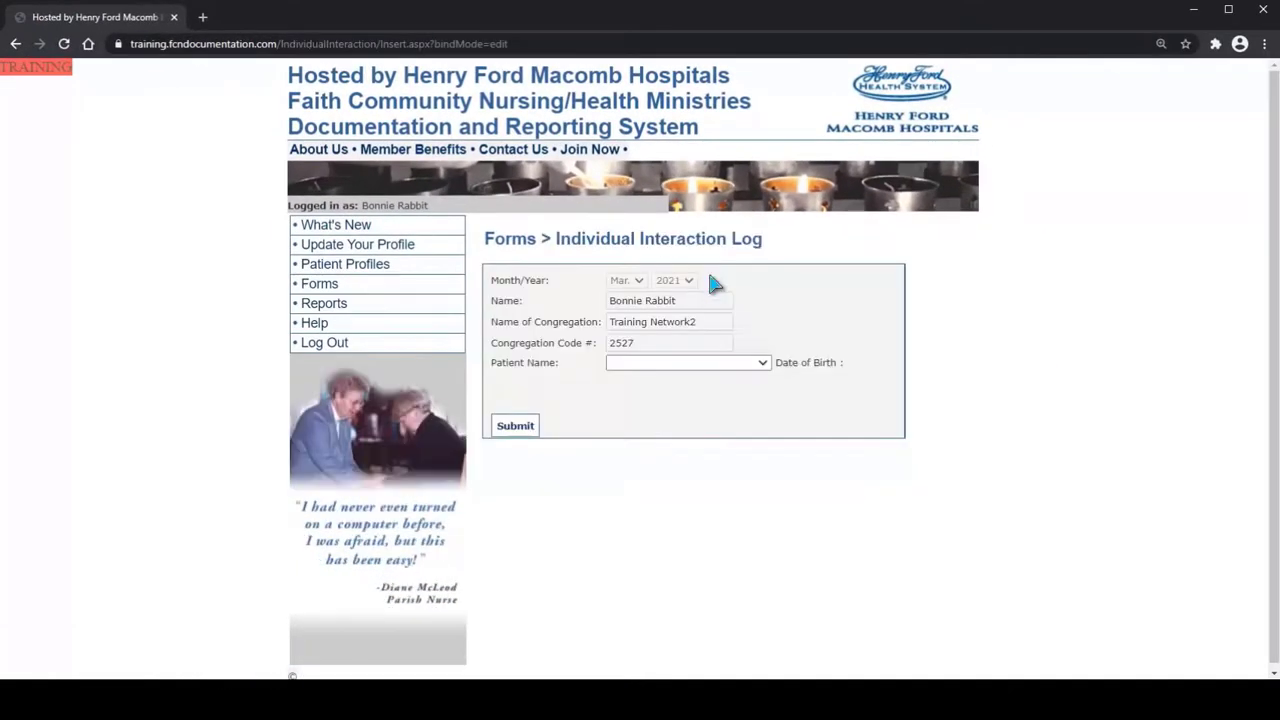
{"action": "left_click", "coordinate": [761, 364]}
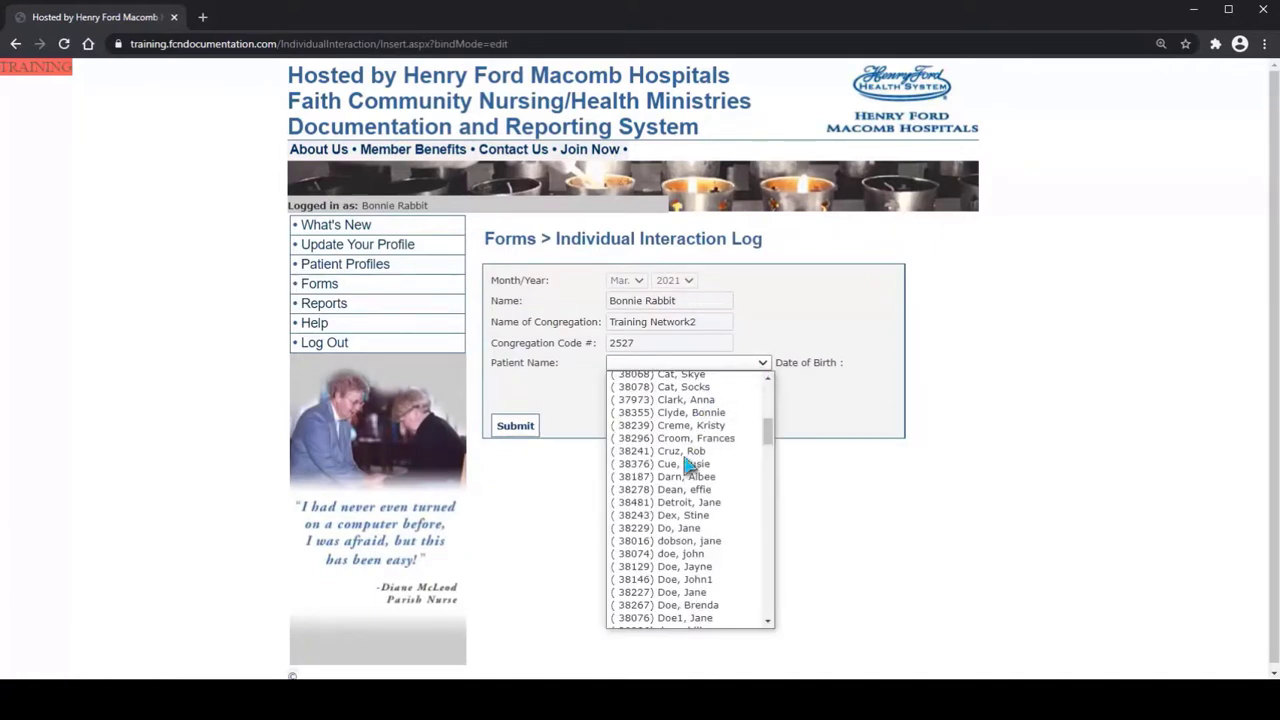
{"action": "left_click", "coordinate": [683, 502]}
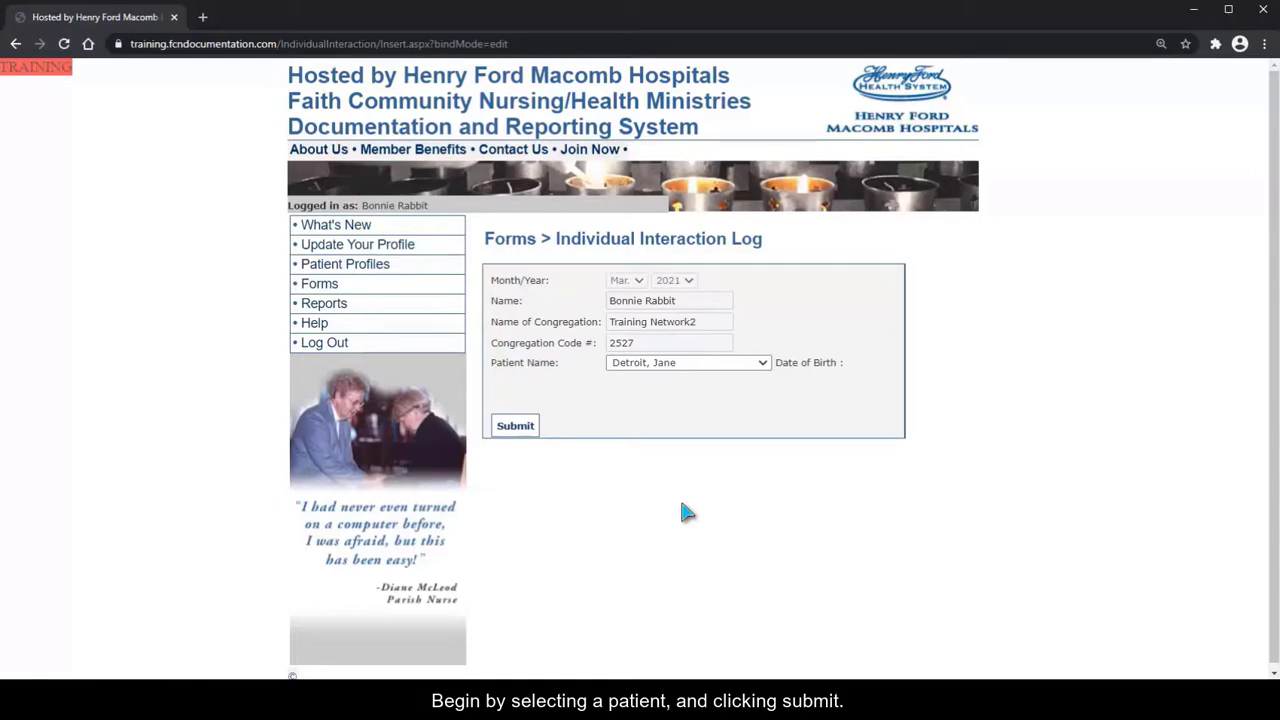
{"action": "left_click", "coordinate": [515, 425]}
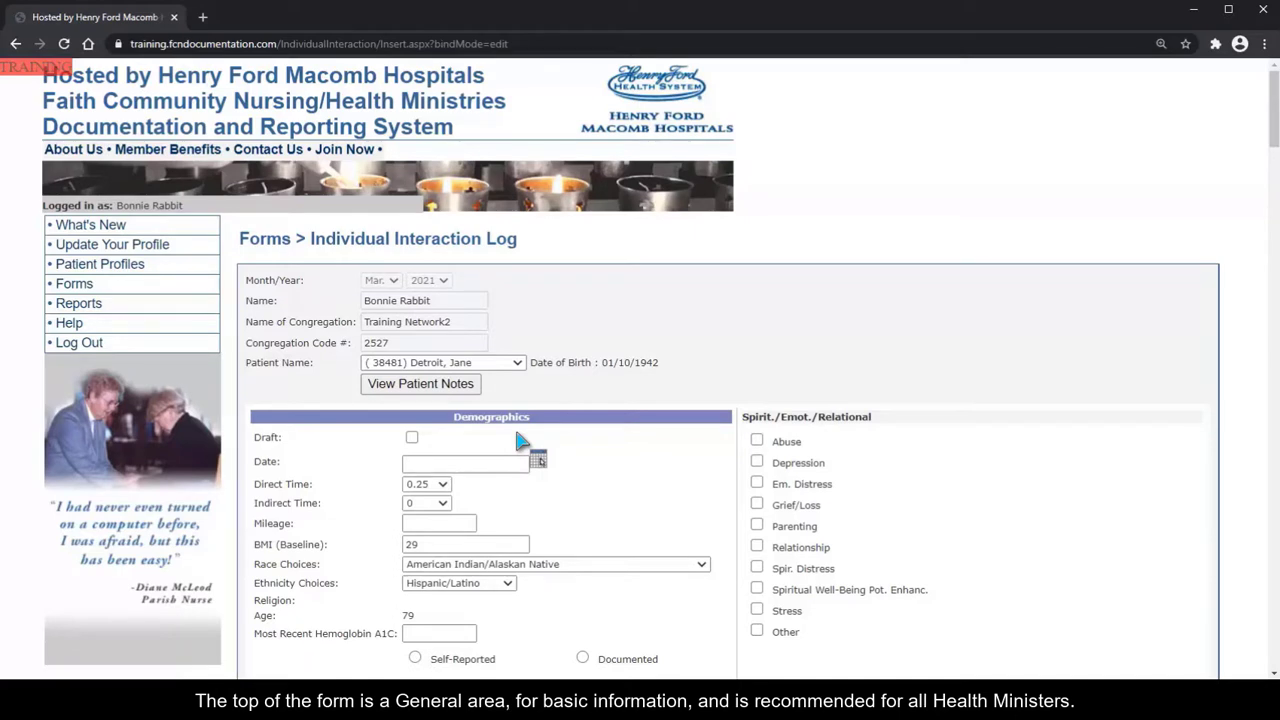
Set the interaction date to 03/02/2021 and mark Community Setting as the place of contact
{"action": "left_click", "coordinate": [539, 463]}
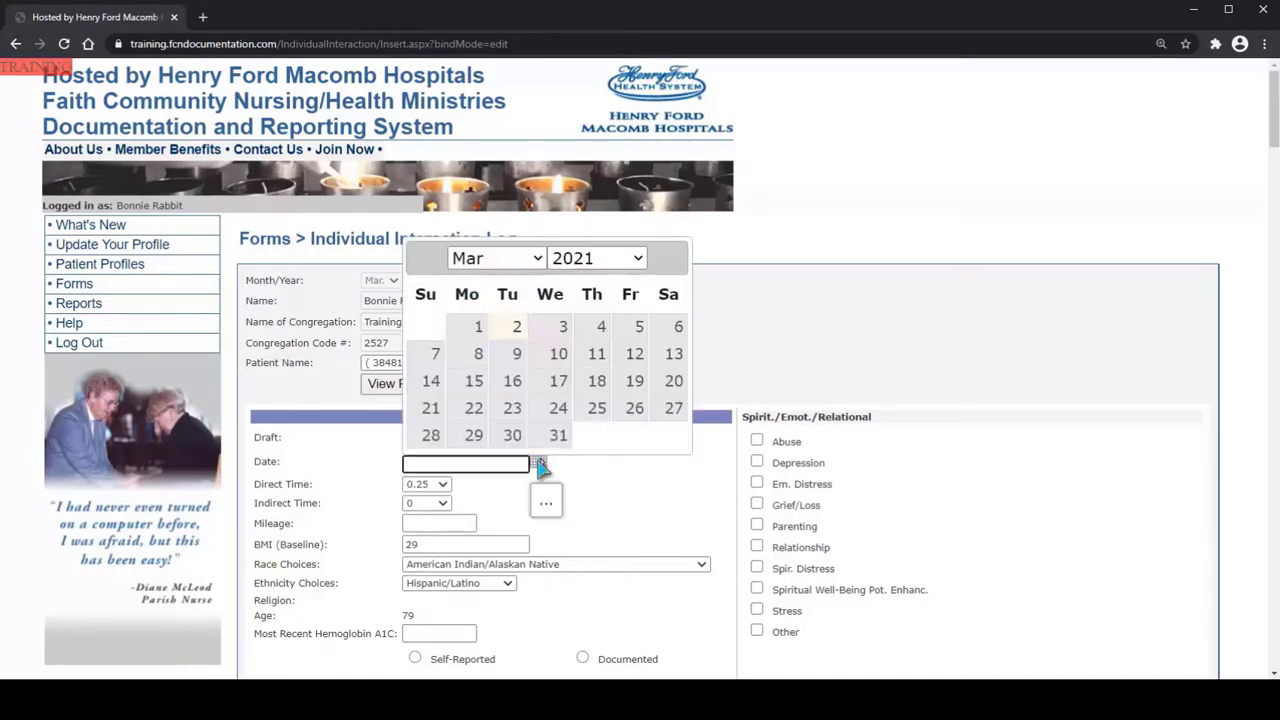
{"action": "left_click", "coordinate": [508, 328]}
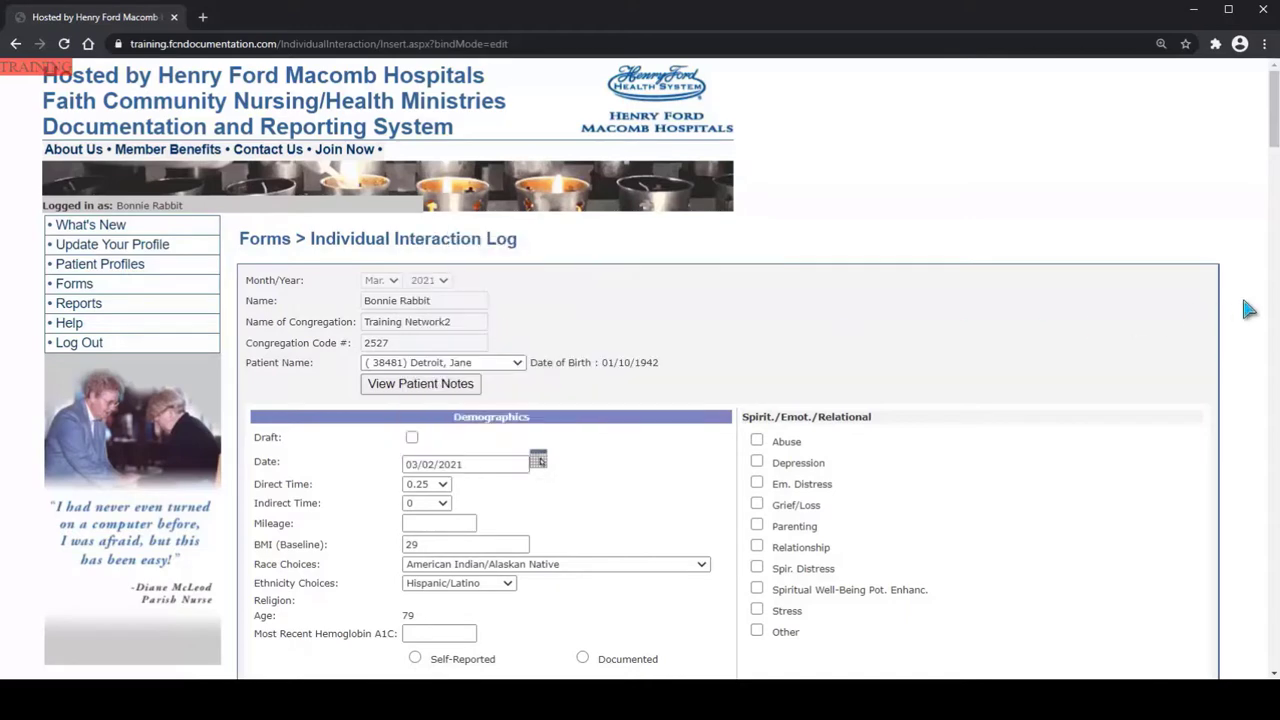
{"action": "scroll", "coordinate": [1270, 296], "scroll_direction": "down", "scroll_amount": 3}
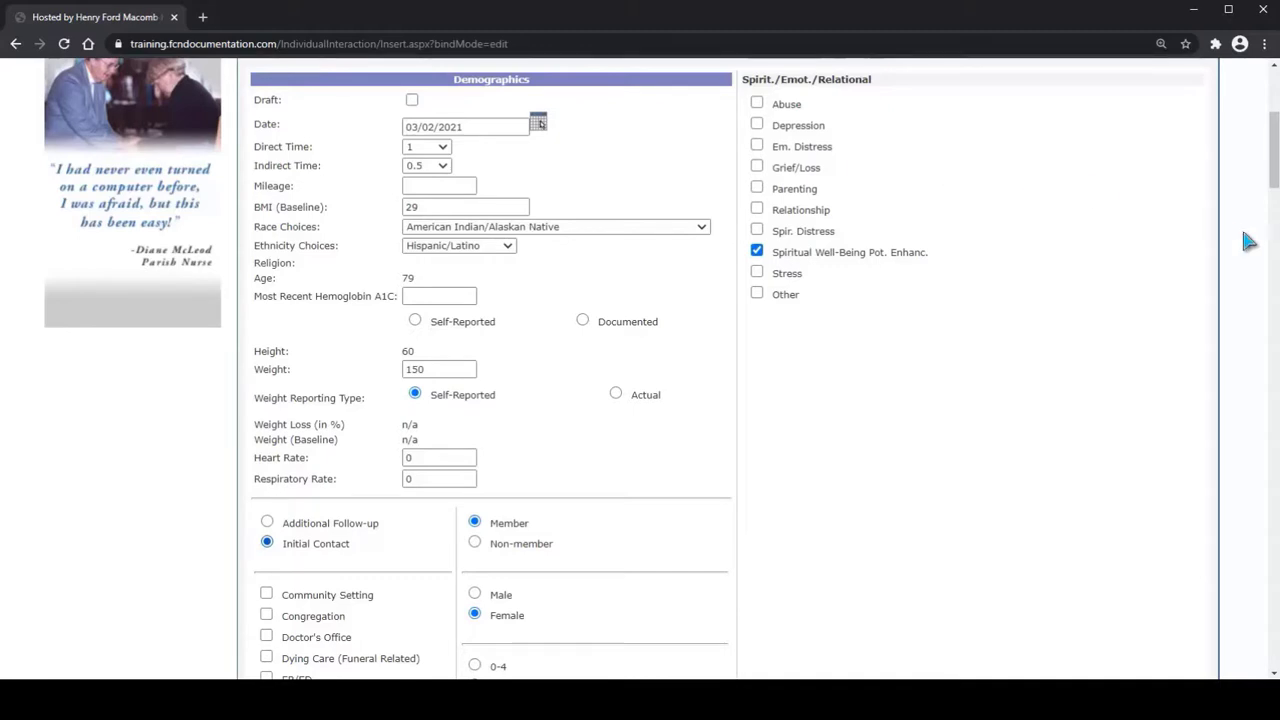
{"action": "scroll", "coordinate": [305, 208], "scroll_direction": "down", "scroll_amount": 4}
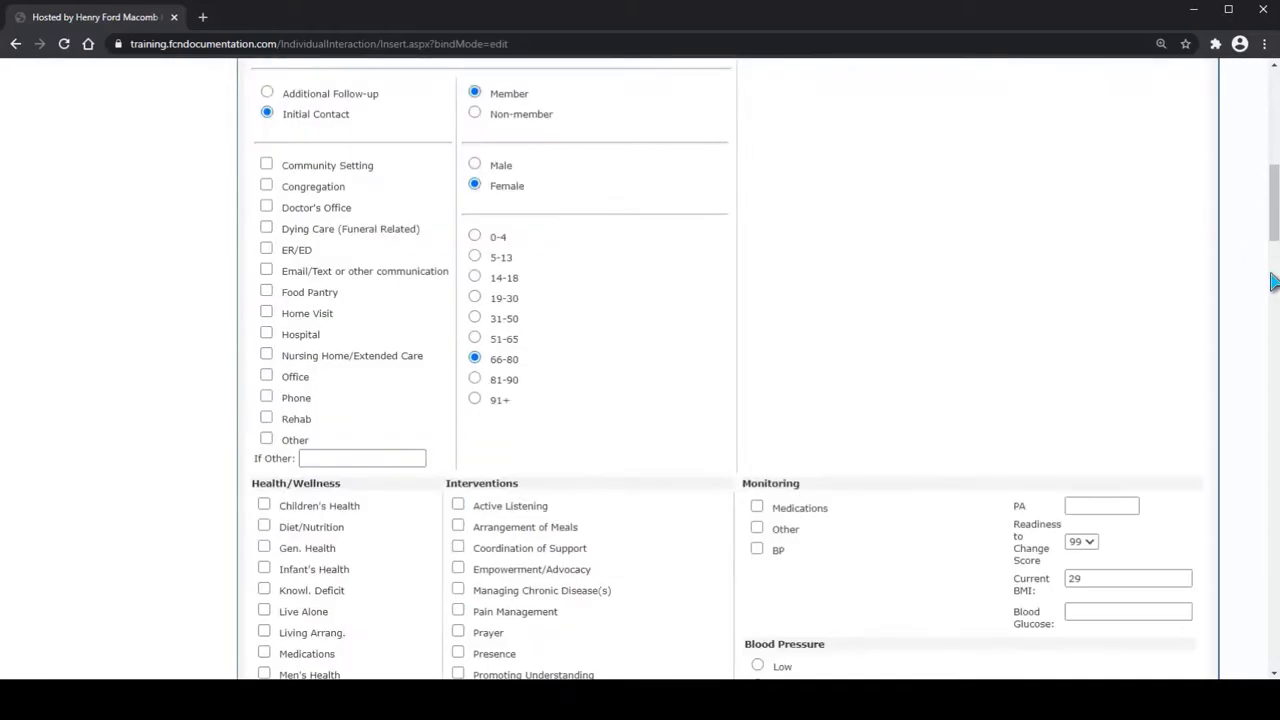
{"action": "left_click", "coordinate": [267, 166]}
Mark Cardiac and Health Promotion as medical diagnoses/concerns, and Congregational Resource/Pastoral Staff as the referral target
{"action": "scroll", "coordinate": [1270, 260], "scroll_direction": "down", "scroll_amount": 4}
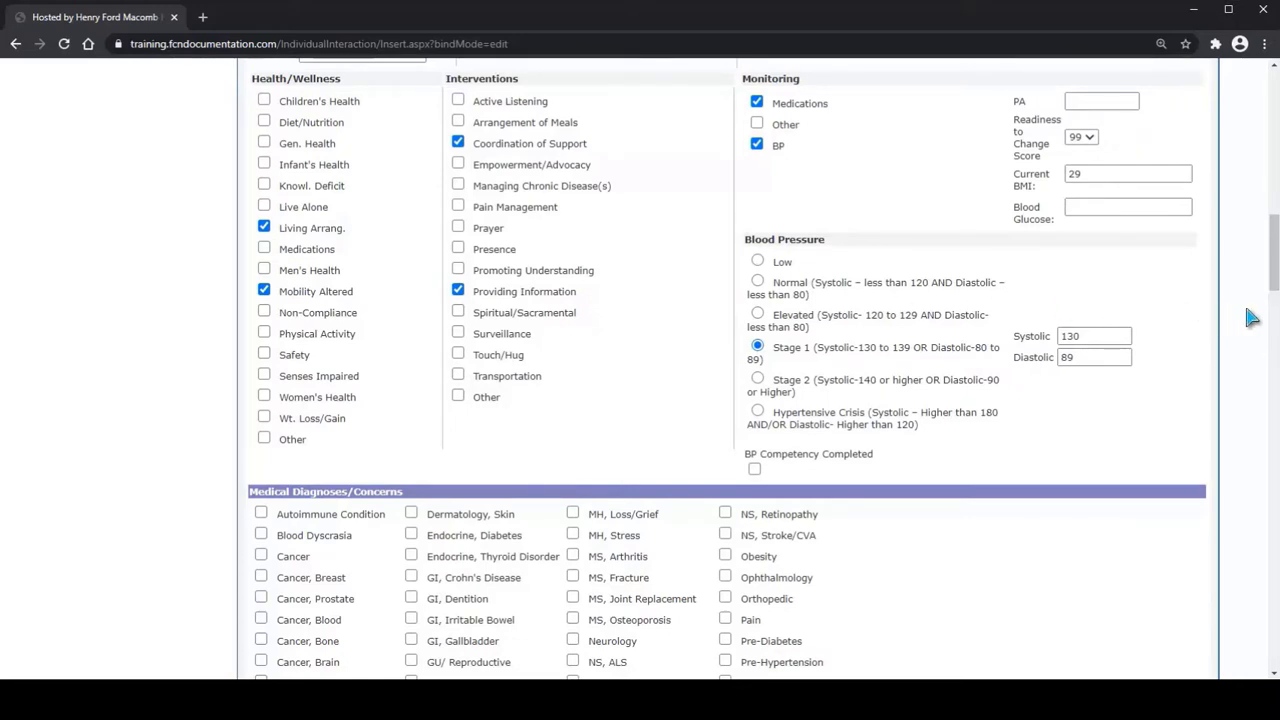
{"action": "scroll", "coordinate": [577, 340], "scroll_direction": "down", "scroll_amount": 4}
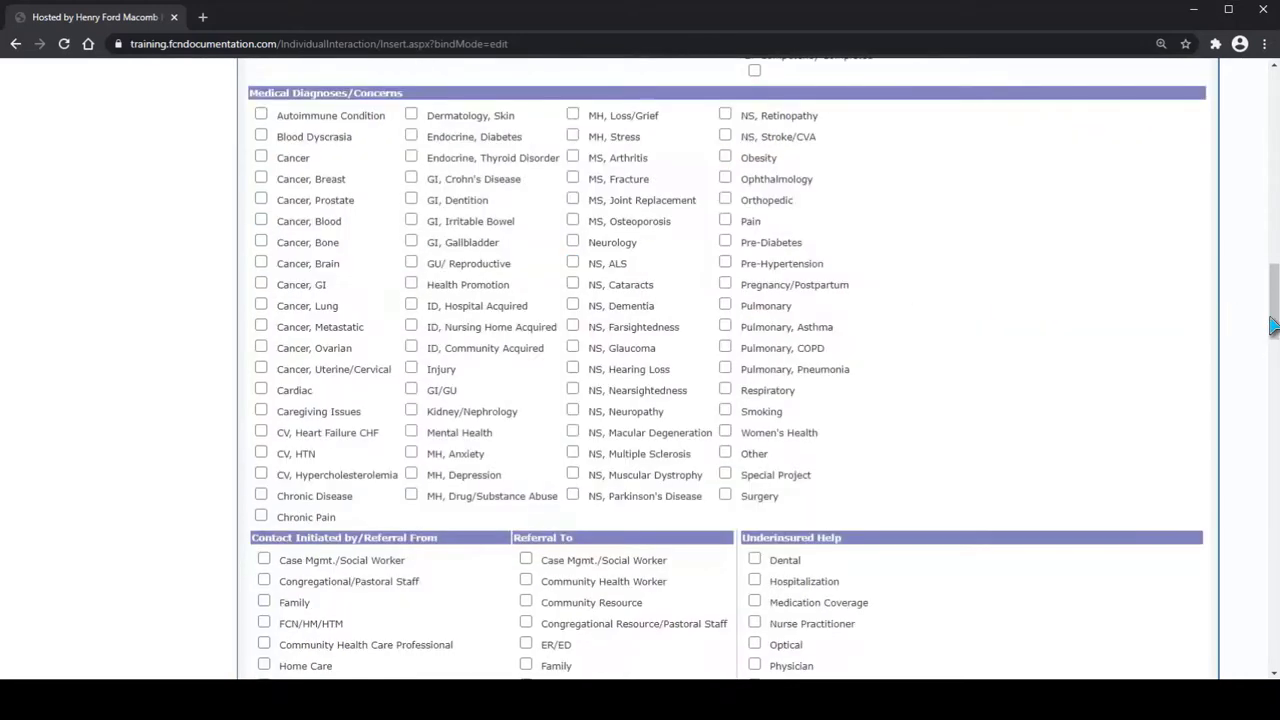
{"action": "left_click", "coordinate": [261, 389]}
{"action": "left_click", "coordinate": [413, 286]}
{"action": "scroll", "coordinate": [415, 290], "scroll_direction": "down", "scroll_amount": 5}
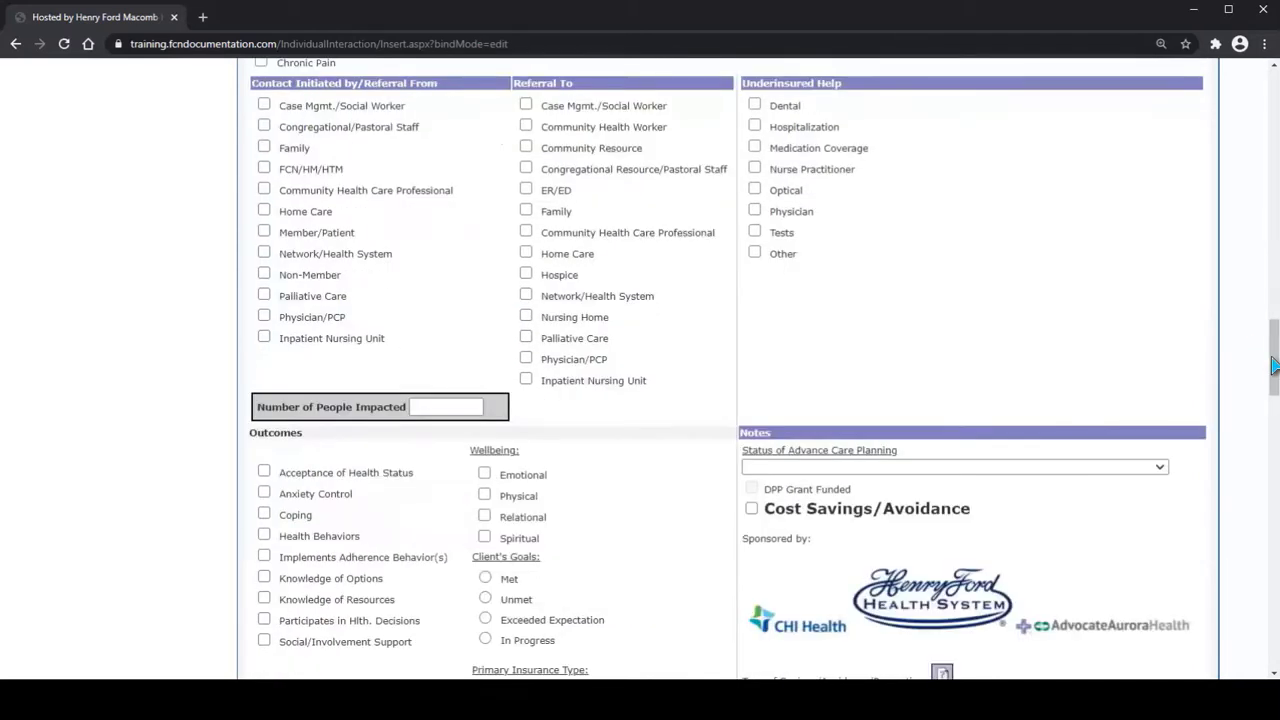
{"action": "left_click", "coordinate": [526, 169]}
Paste the prepared note on the patient's declining energy, hypertension, past stroke and forgetfulness into the FCN/HM Notes
{"action": "scroll", "coordinate": [1257, 357], "scroll_direction": "down", "scroll_amount": 3}
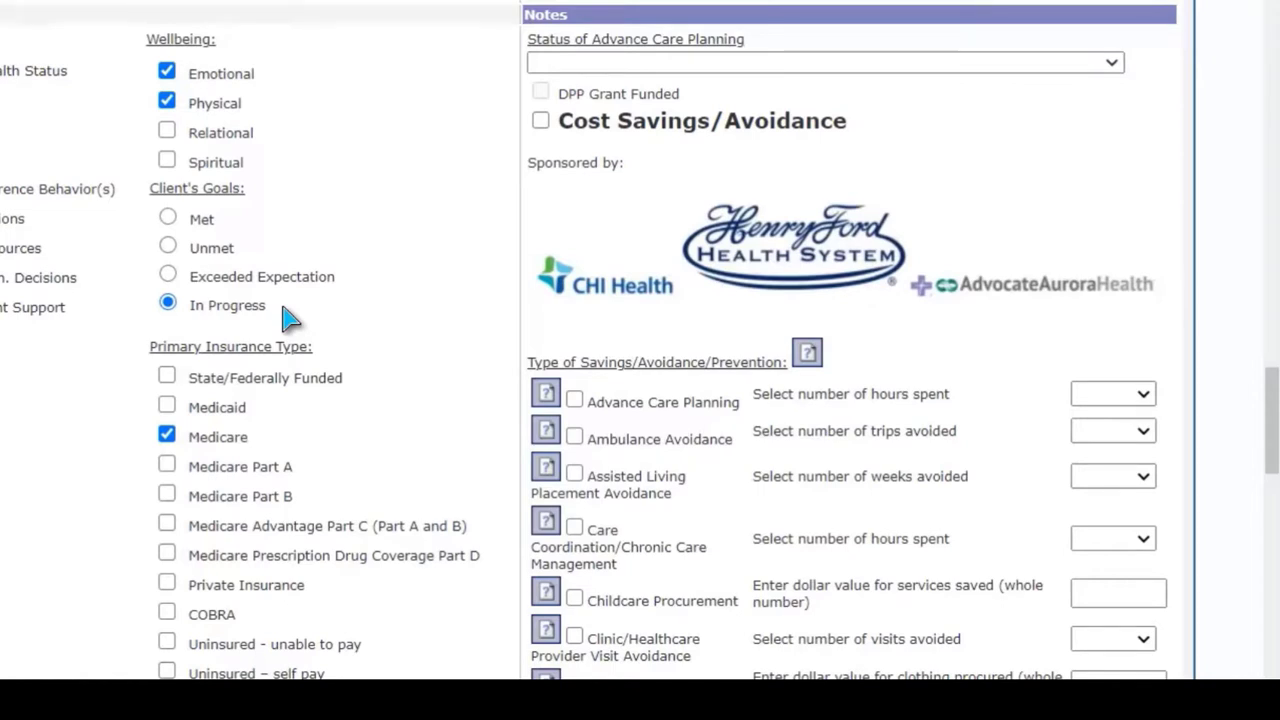
{"action": "left_click", "coordinate": [1271, 537]}
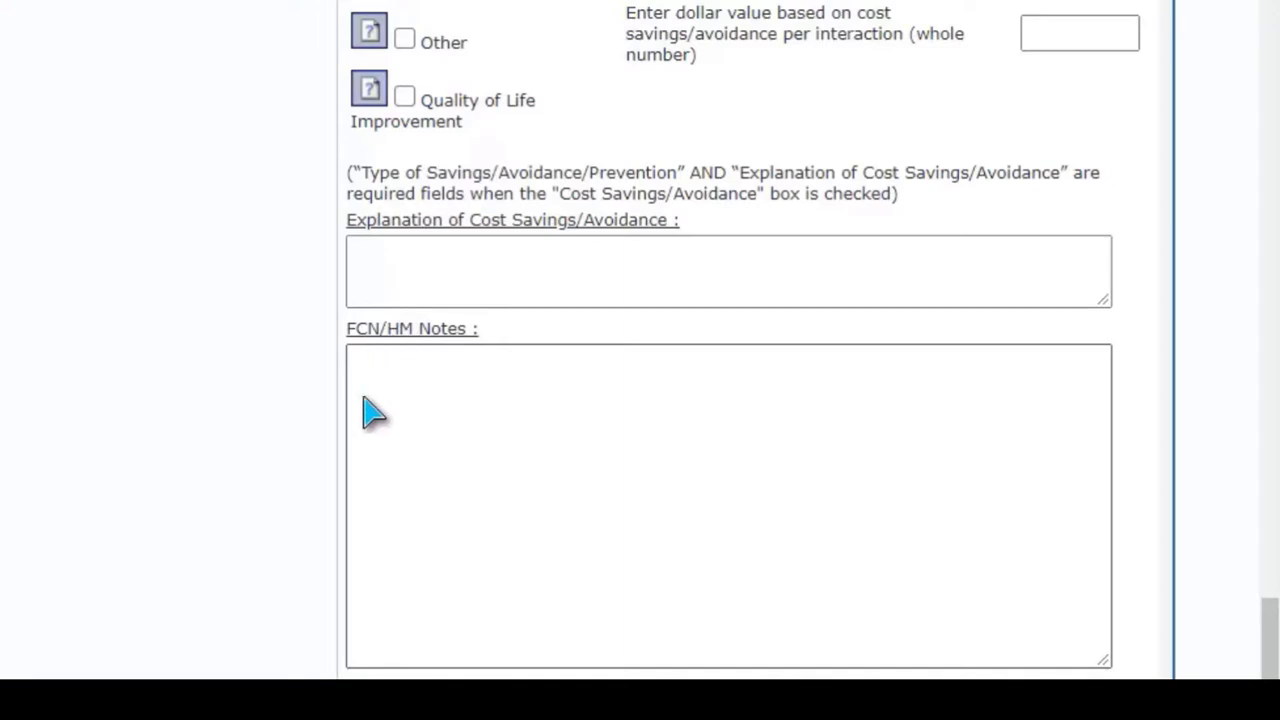
{"action": "left_click", "coordinate": [1064, 429]}
{"action": "type", "text": "Her energy is declined, and she doesn’t seem to be able to take care of her ADL’s (activity of daily living) independently anymore.  She has hypertension and had a stroke in the past.  She seems to be forgetful and seems like her clothes are getting loose on her."}
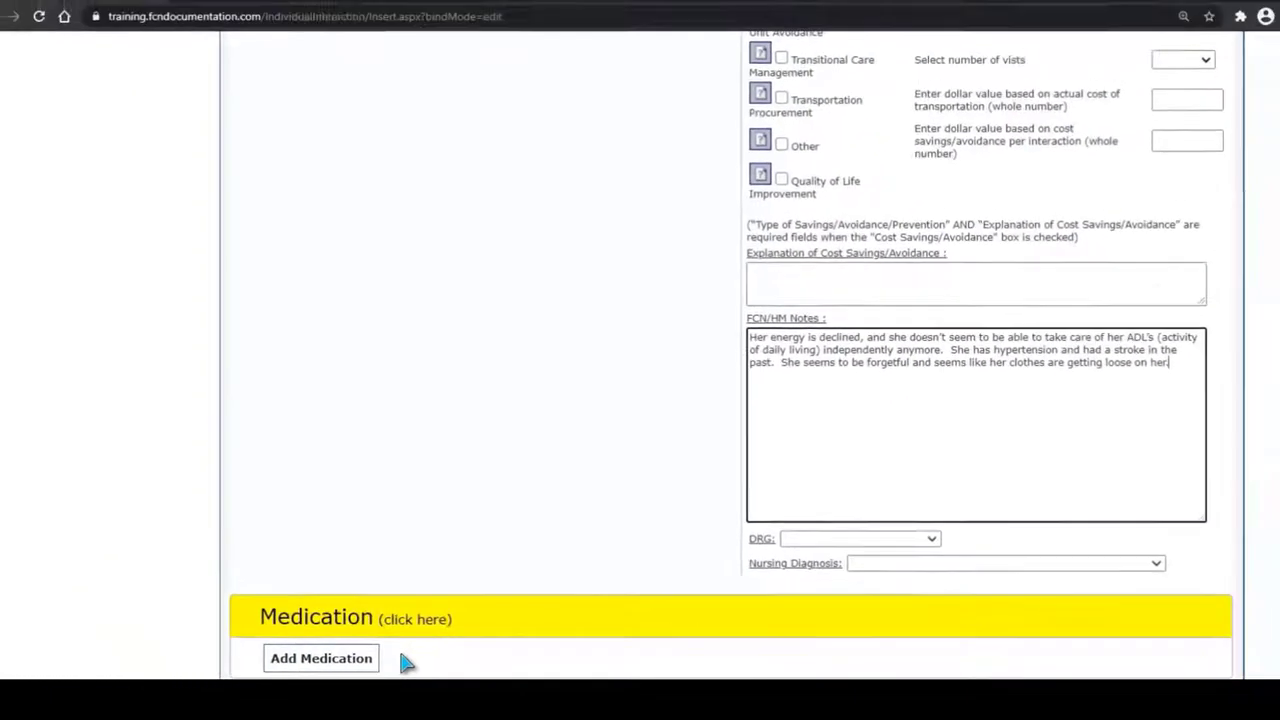
Expand the Advance Care Planning section below DPP And Other Classes and submit the Individual Interaction form
{"action": "left_click", "coordinate": [1272, 600]}
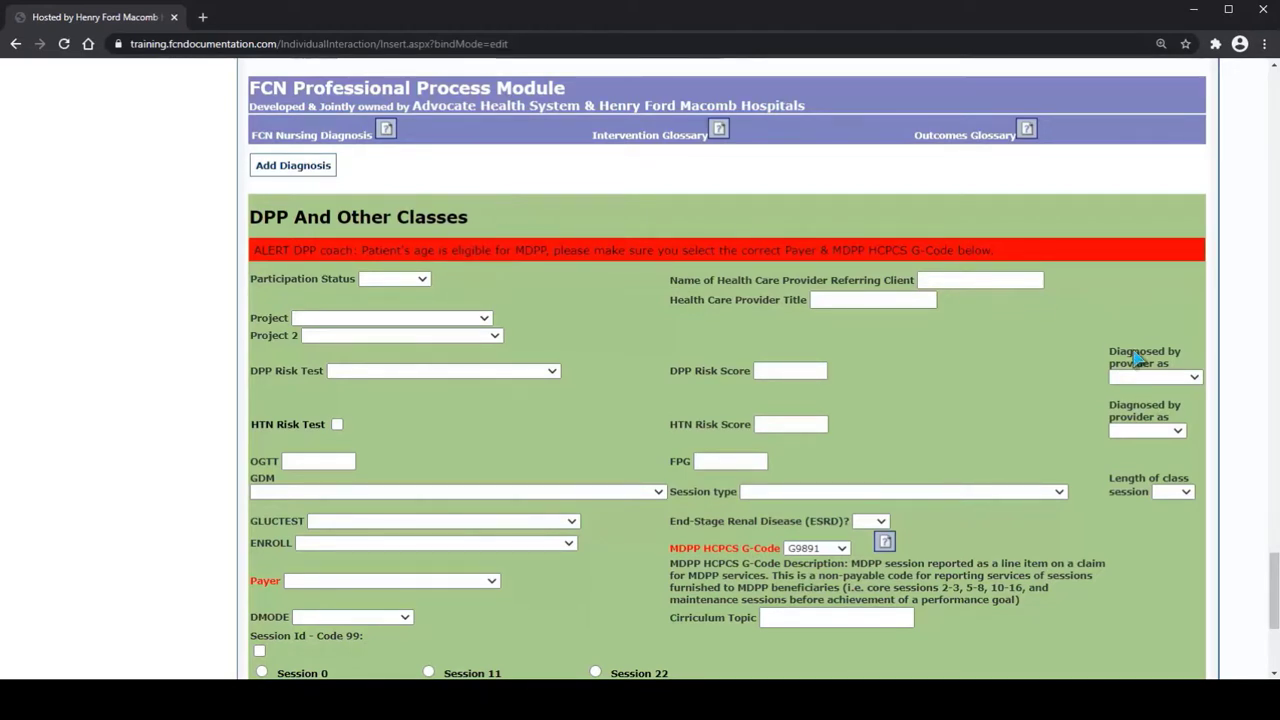
{"action": "scroll", "coordinate": [921, 653], "scroll_direction": "down", "scroll_amount": 3}
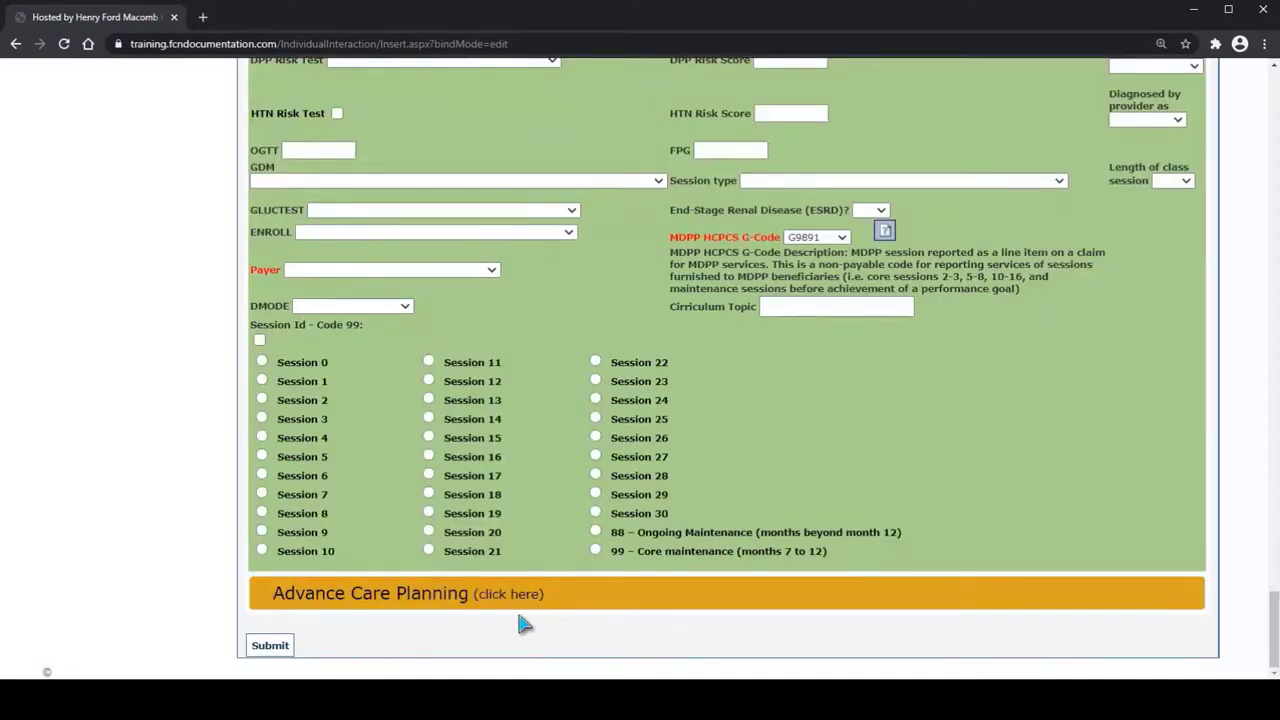
{"action": "left_click", "coordinate": [483, 595]}
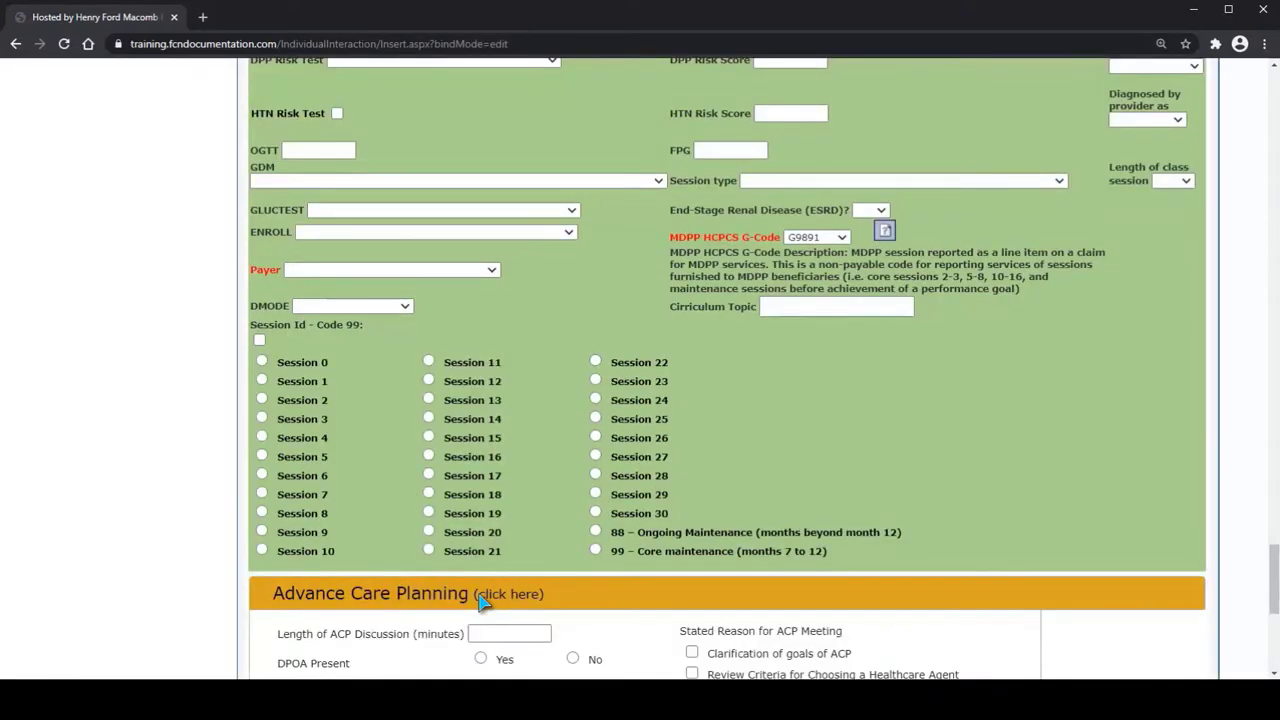
{"action": "left_click", "coordinate": [1272, 643]}
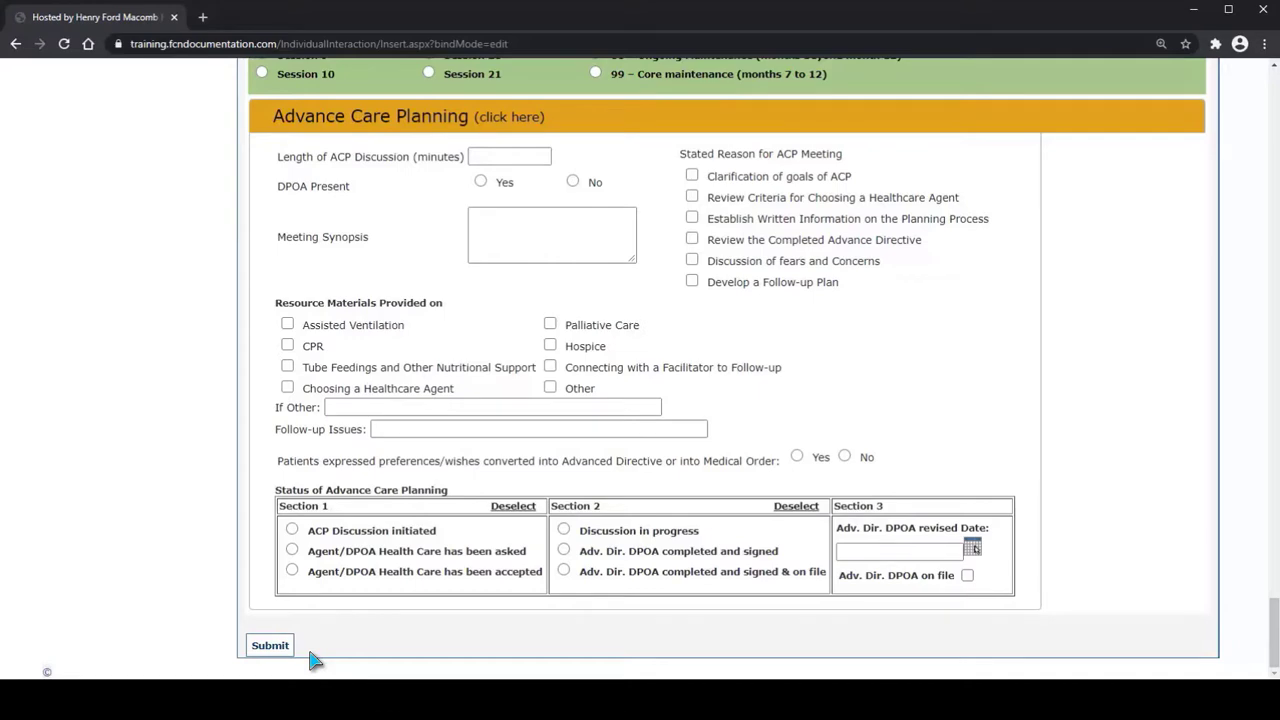
{"action": "left_click", "coordinate": [262, 648]}
Start a Group Activity Form and add an Education/Information category on Diabetes, dated 03/01/2021, with 20 participants
{"action": "left_click", "coordinate": [343, 286]}
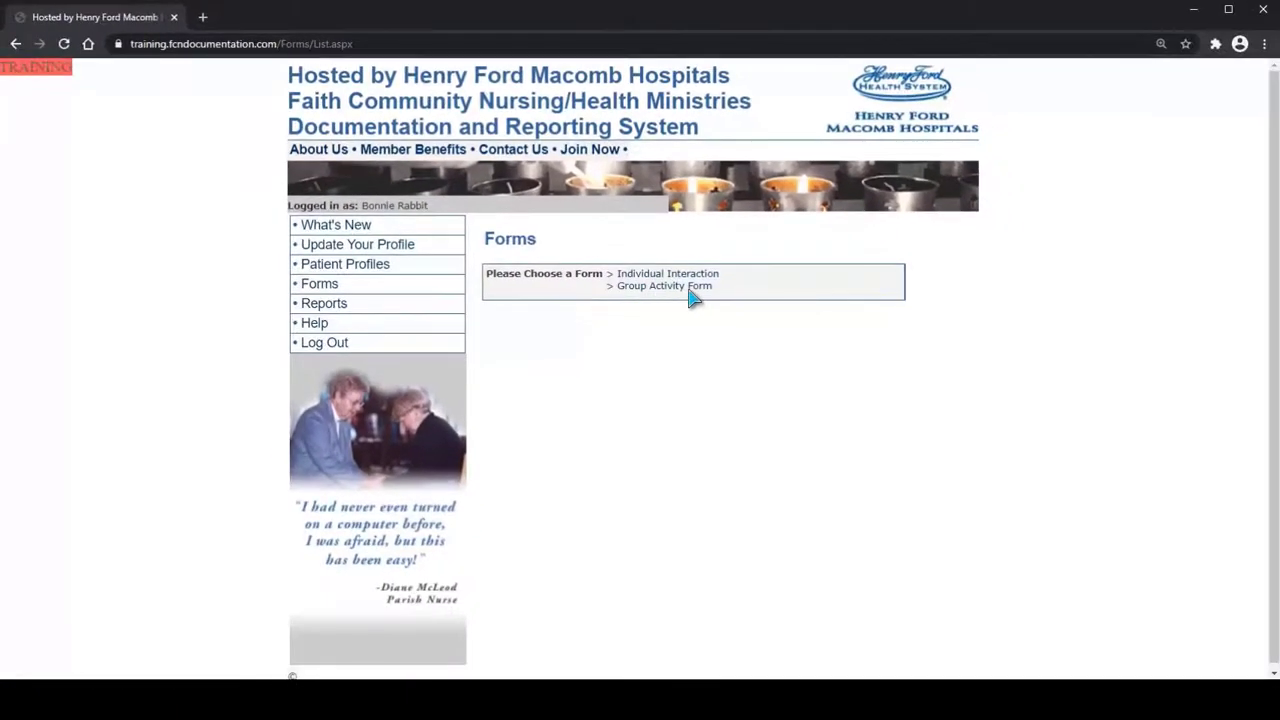
{"action": "left_click", "coordinate": [693, 288]}
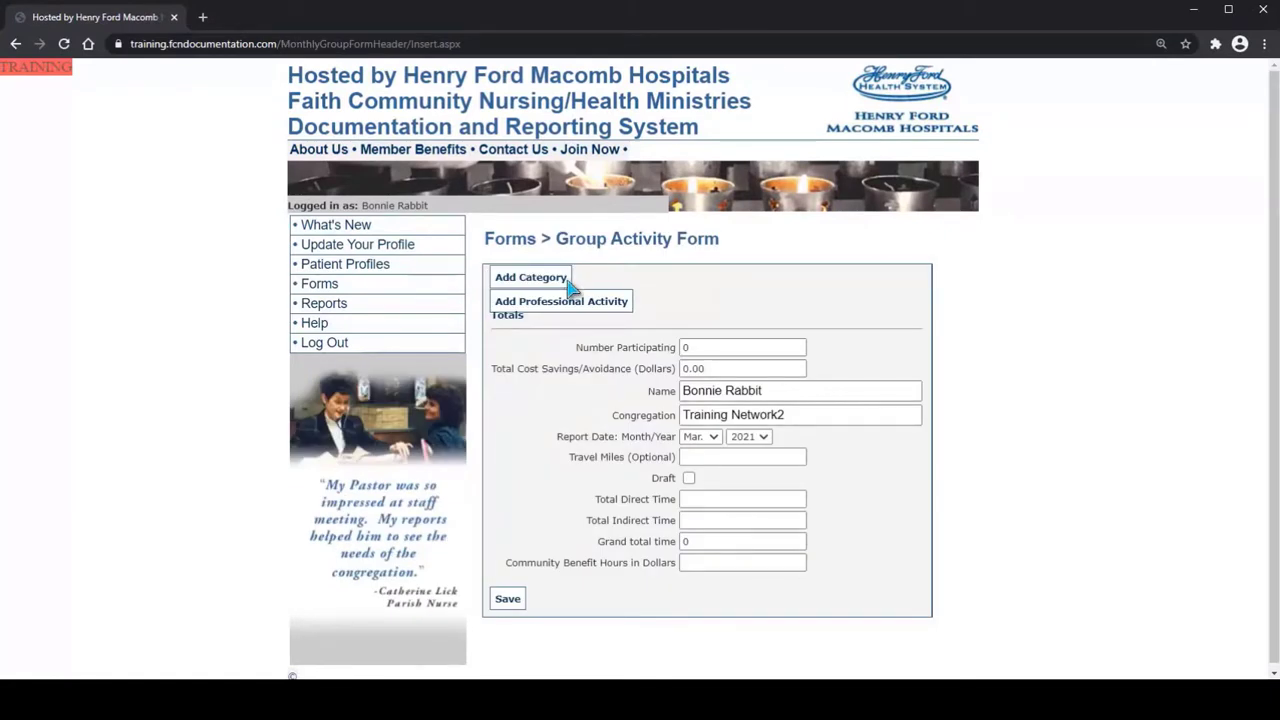
{"action": "left_click", "coordinate": [566, 282]}
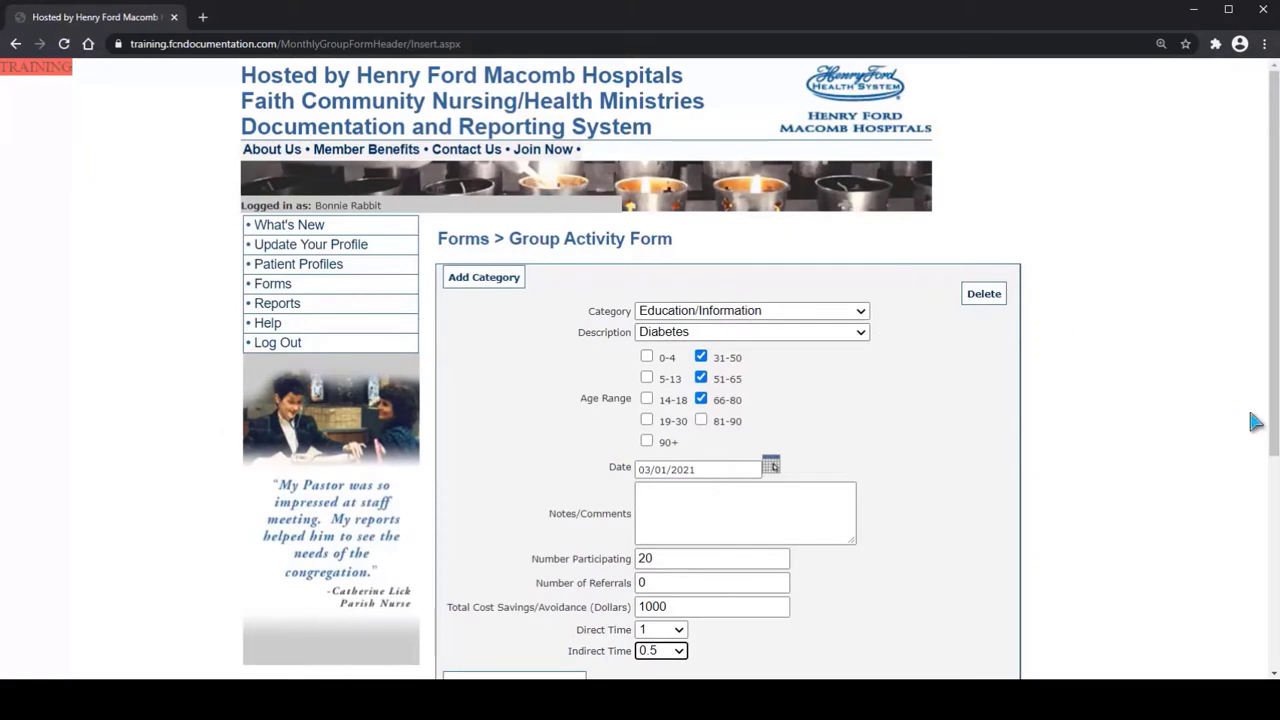
{"action": "scroll", "coordinate": [1270, 488], "scroll_direction": "down", "scroll_amount": 2}
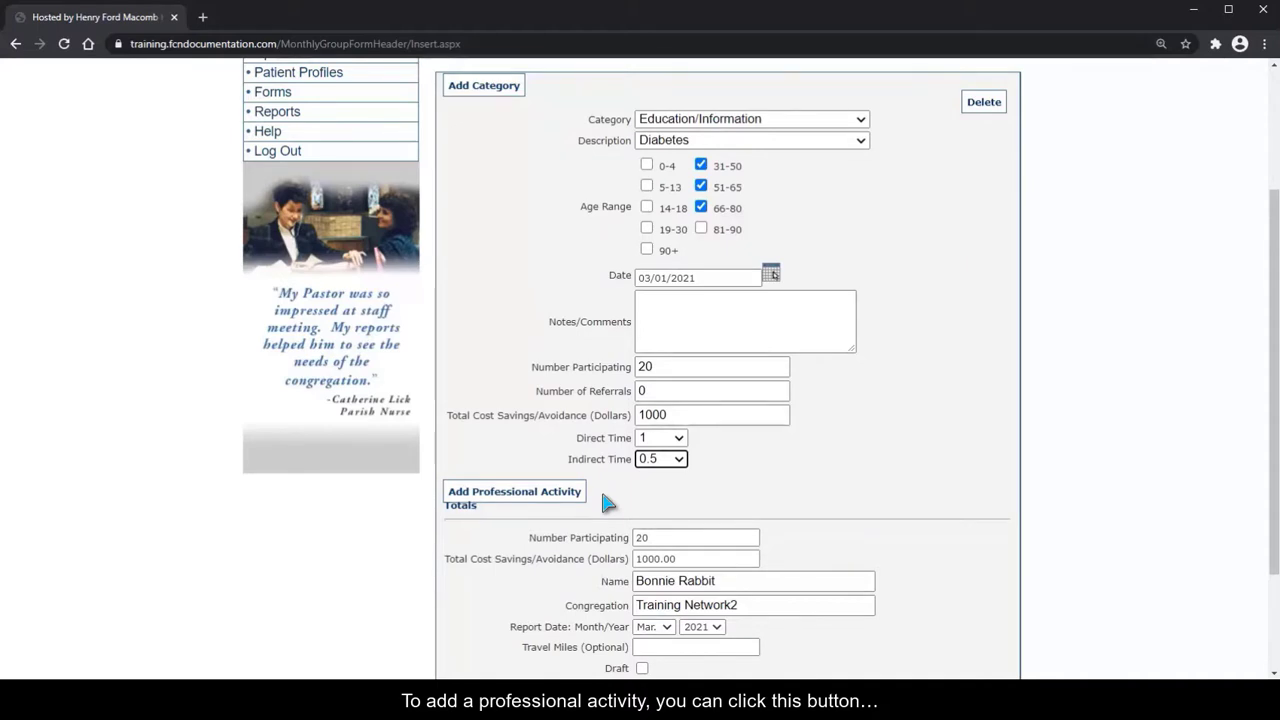
Add an Education Programs / CE professional activity described as Diabetes Class, dated 03/02/2021, and save the form
{"action": "left_click", "coordinate": [490, 500]}
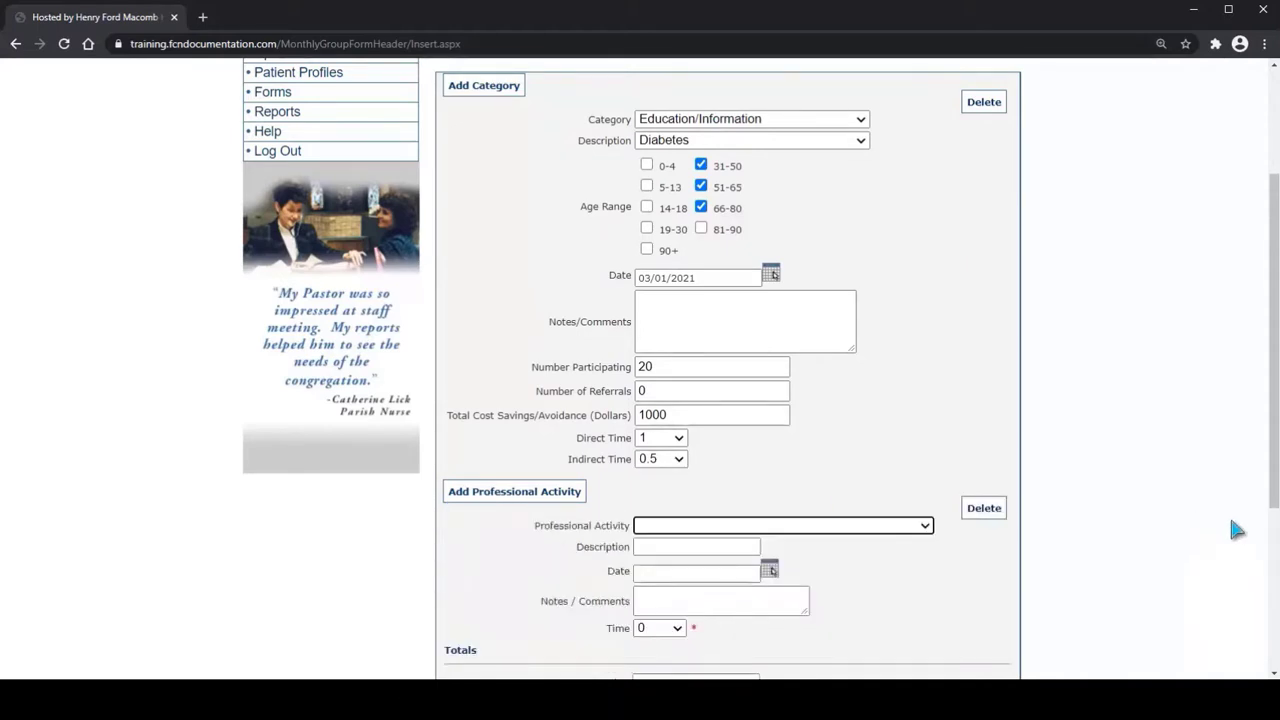
{"action": "scroll", "coordinate": [1234, 529], "scroll_direction": "down", "scroll_amount": 3}
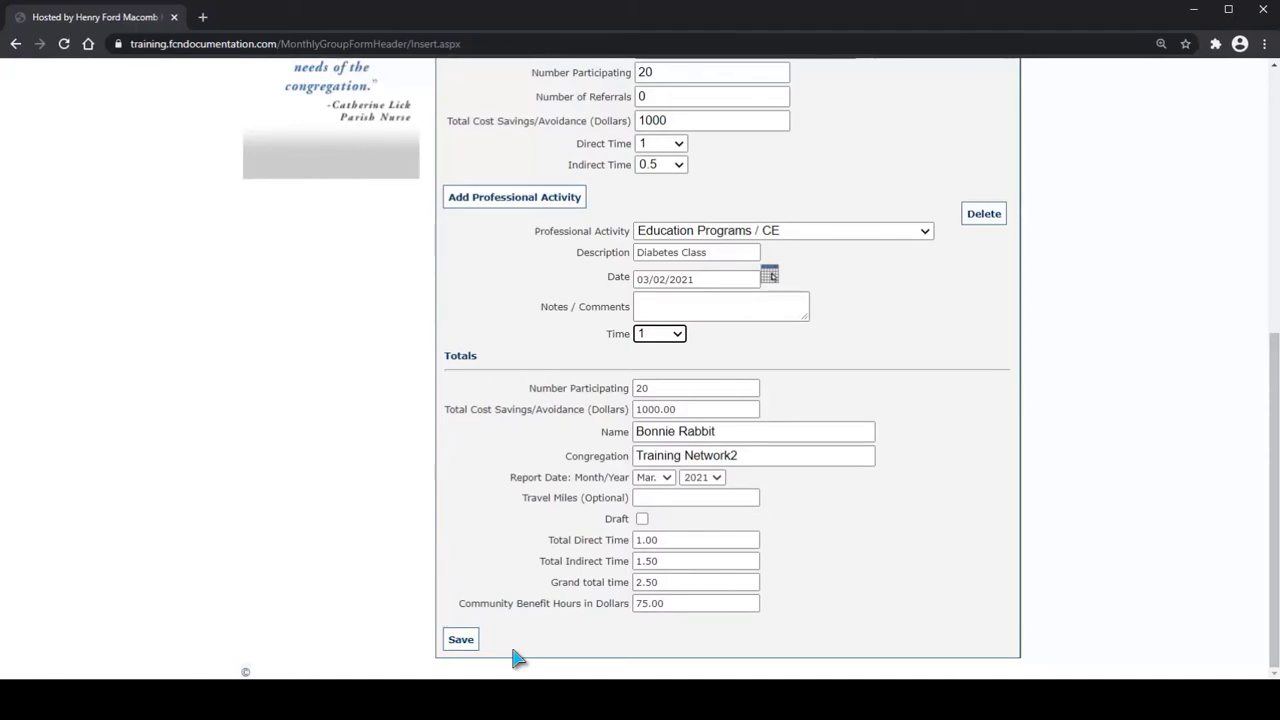
{"action": "left_click", "coordinate": [461, 641]}
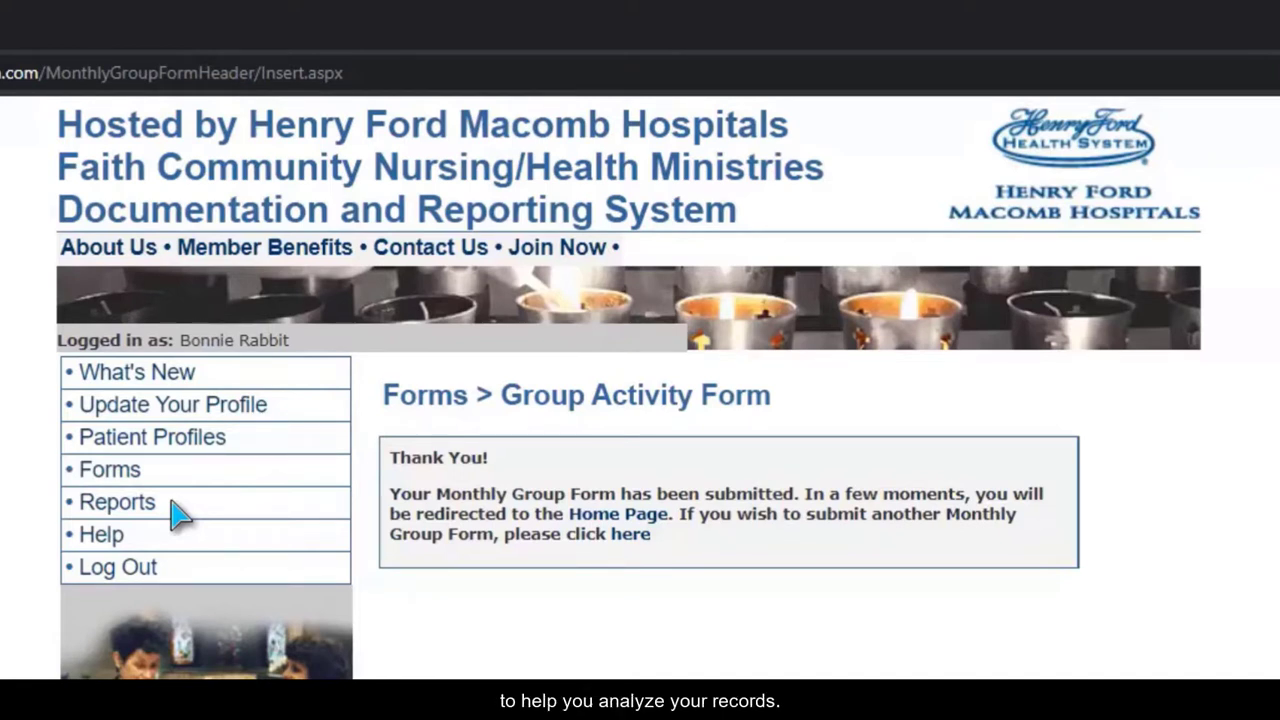
Generate the printable Activity Report for 01/01/2021 to 04/01/2021 with zeros excluded, and review its individual and group data
{"action": "left_click", "coordinate": [100, 503]}
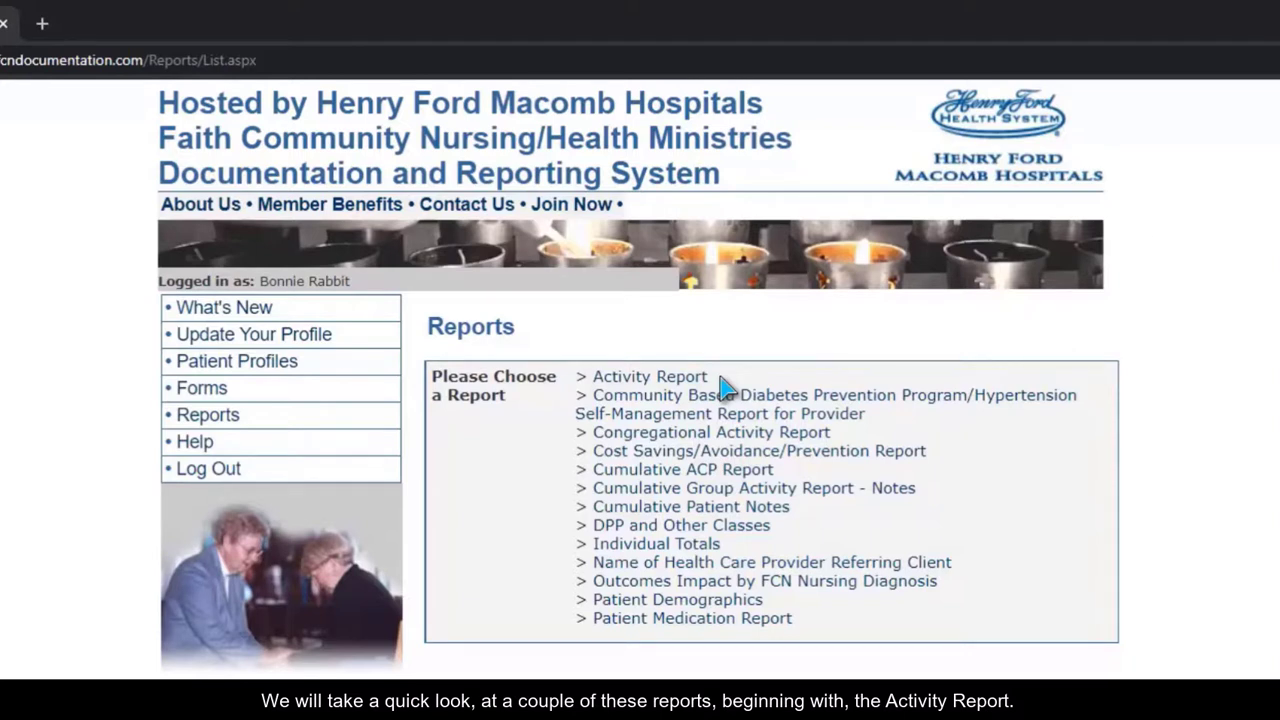
{"action": "left_click", "coordinate": [612, 379]}
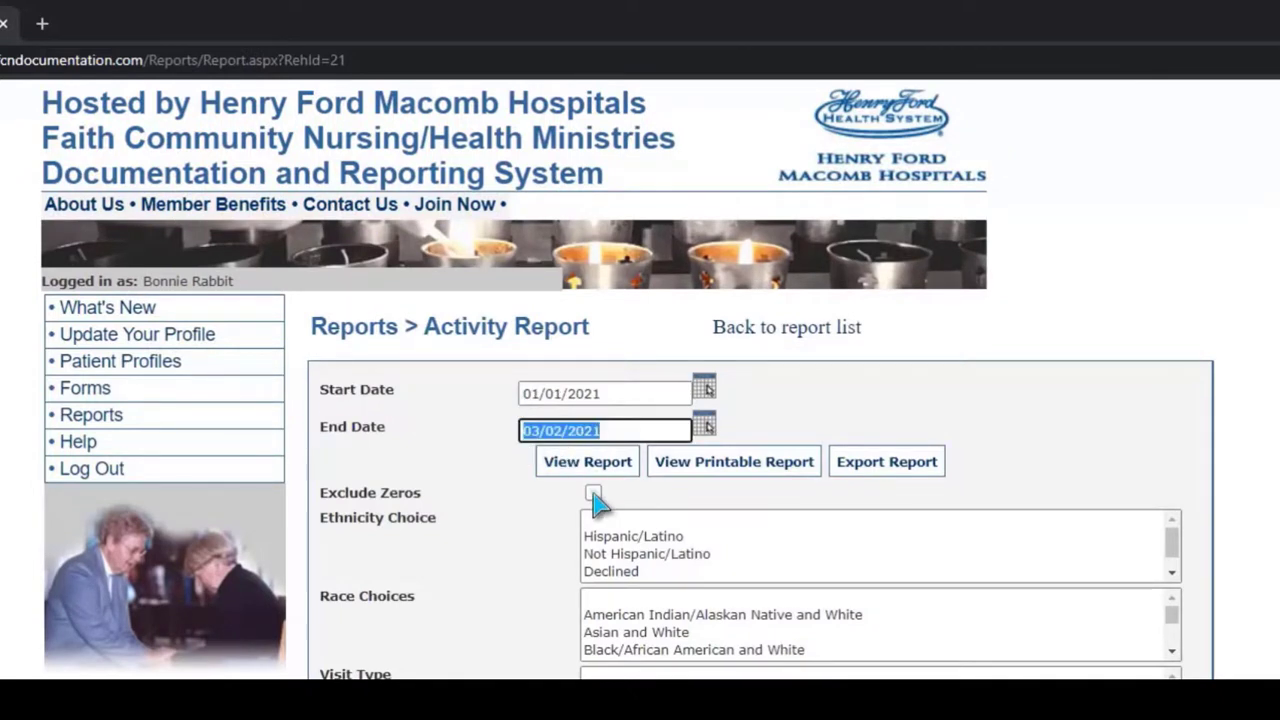
{"action": "left_click", "coordinate": [594, 492]}
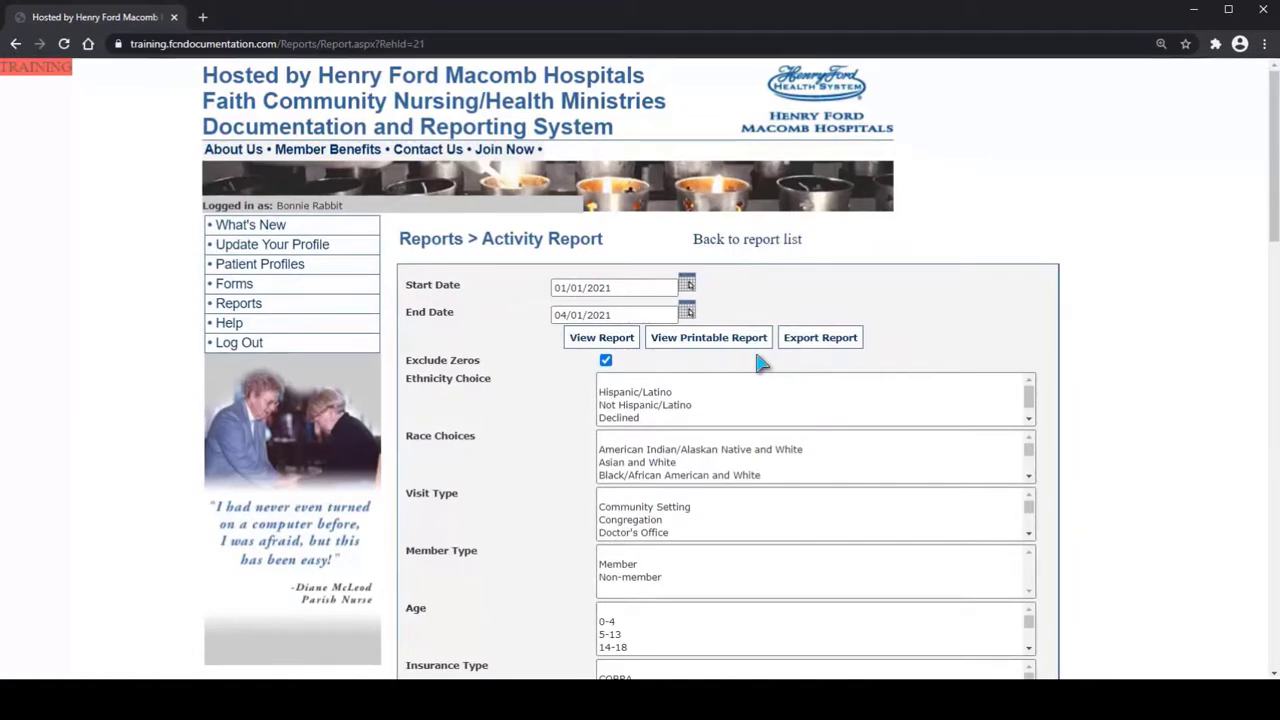
{"action": "left_click", "coordinate": [683, 343]}
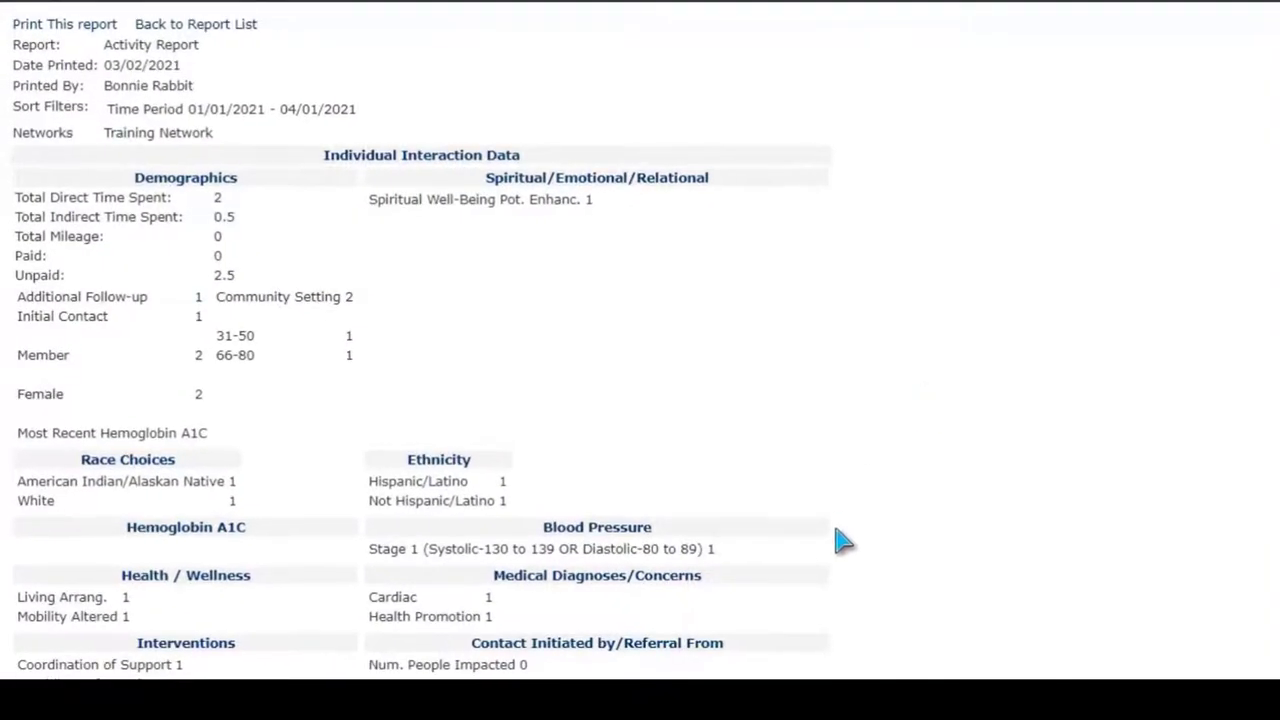
{"action": "scroll", "coordinate": [843, 609], "scroll_direction": "down", "scroll_amount": 8}
{"action": "scroll", "coordinate": [840, 610], "scroll_direction": "down", "scroll_amount": 3}
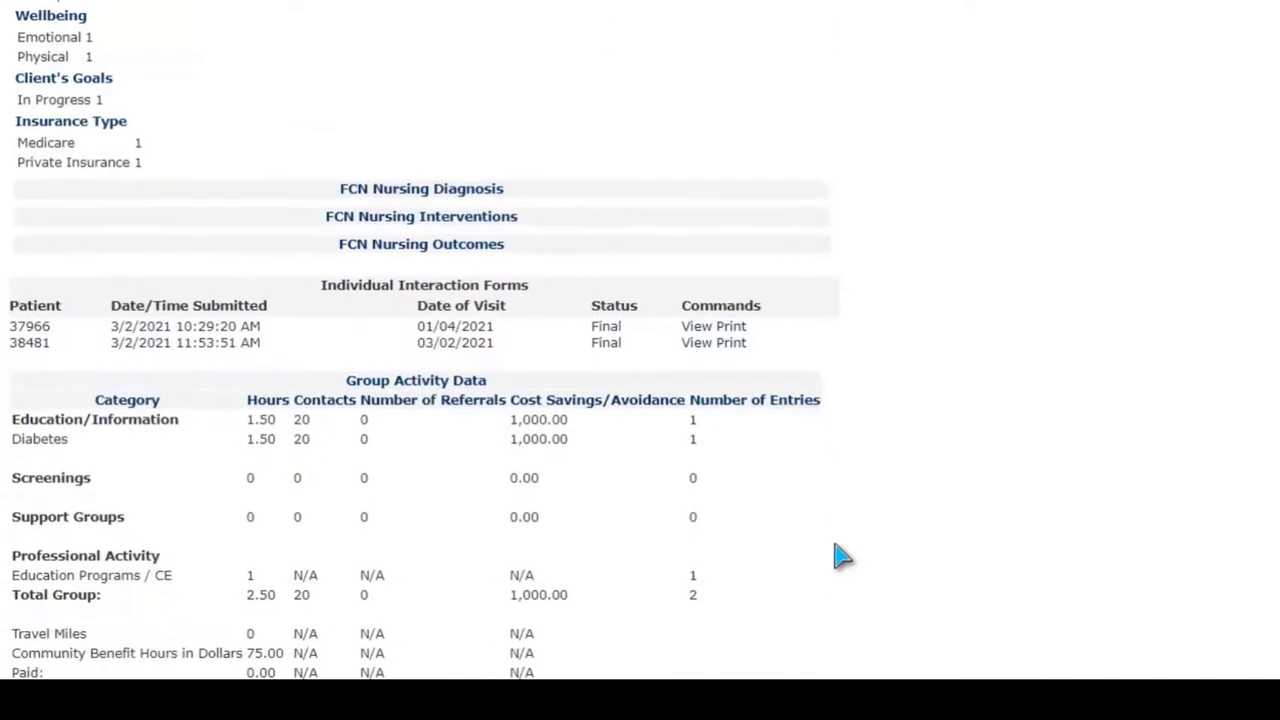
{"action": "scroll", "coordinate": [843, 583], "scroll_direction": "down", "scroll_amount": 5}
{"action": "scroll", "coordinate": [843, 585], "scroll_direction": "up", "scroll_amount": 10}
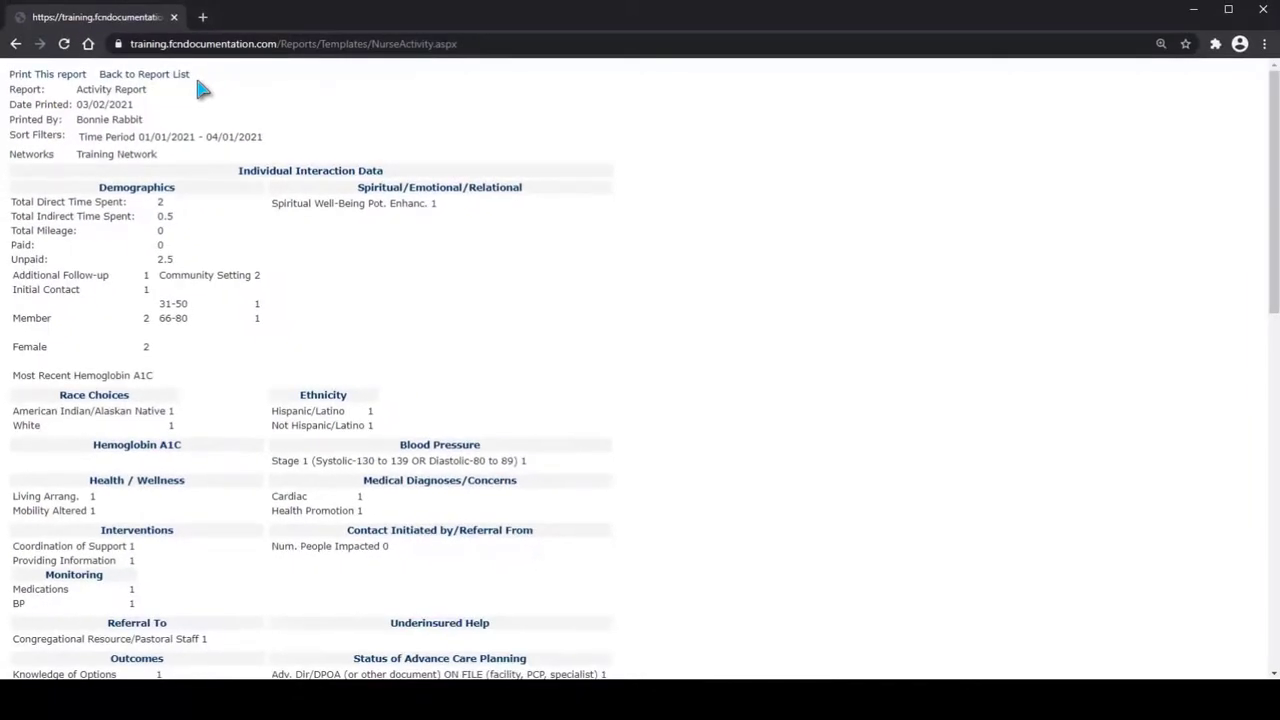
Return to the report list, open the Patient Demographics report and request its printable version
{"action": "left_click", "coordinate": [158, 75]}
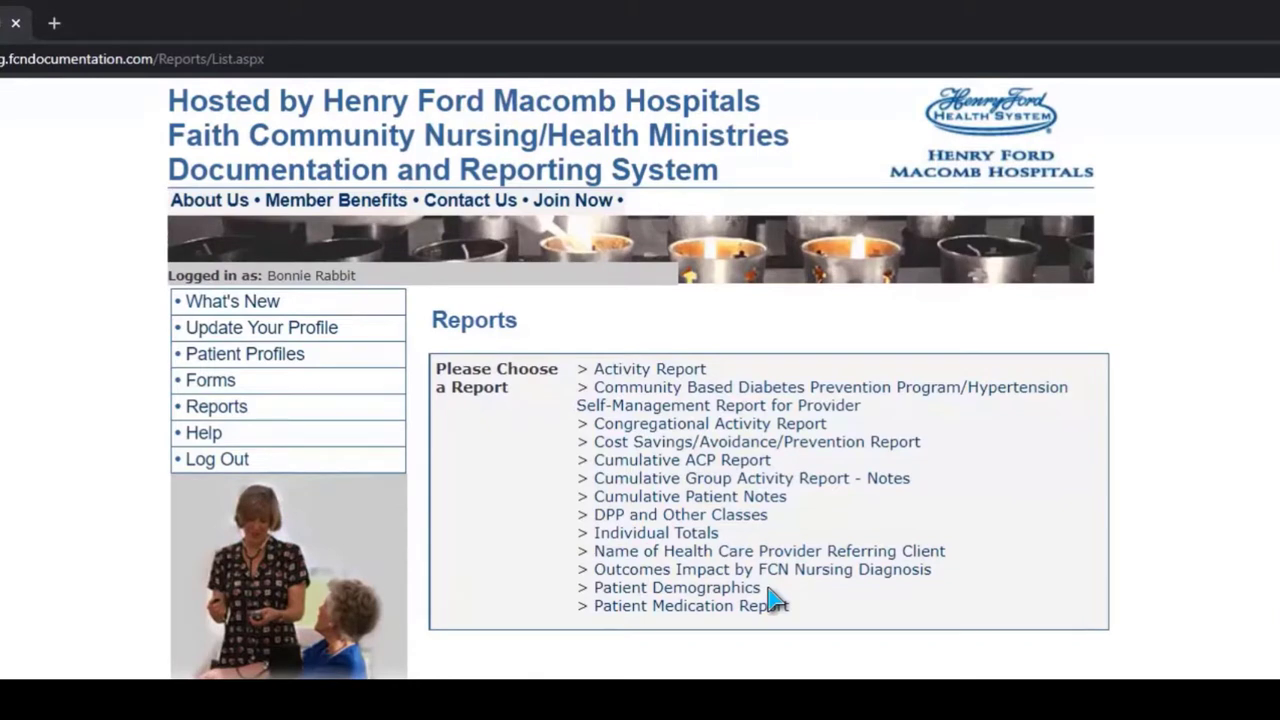
{"action": "left_click", "coordinate": [610, 590]}
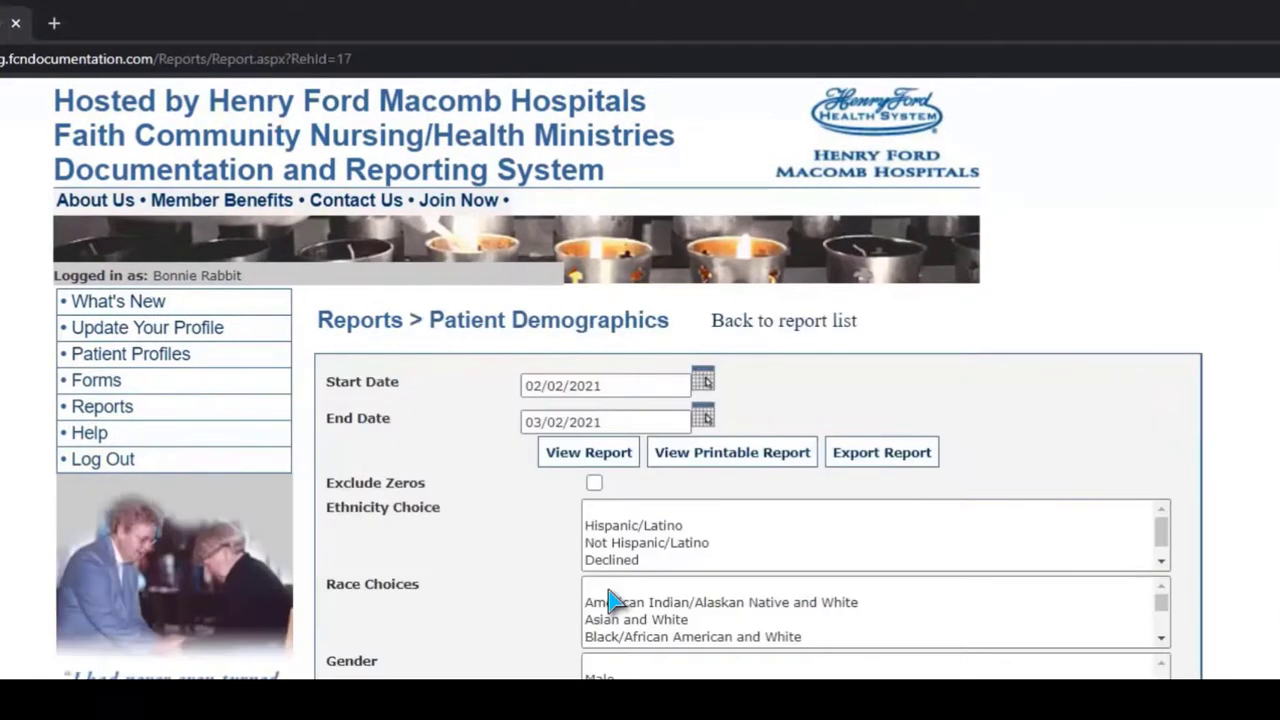
{"action": "left_click_drag", "start_coordinate": [528, 388], "coordinate": [808, 472]}
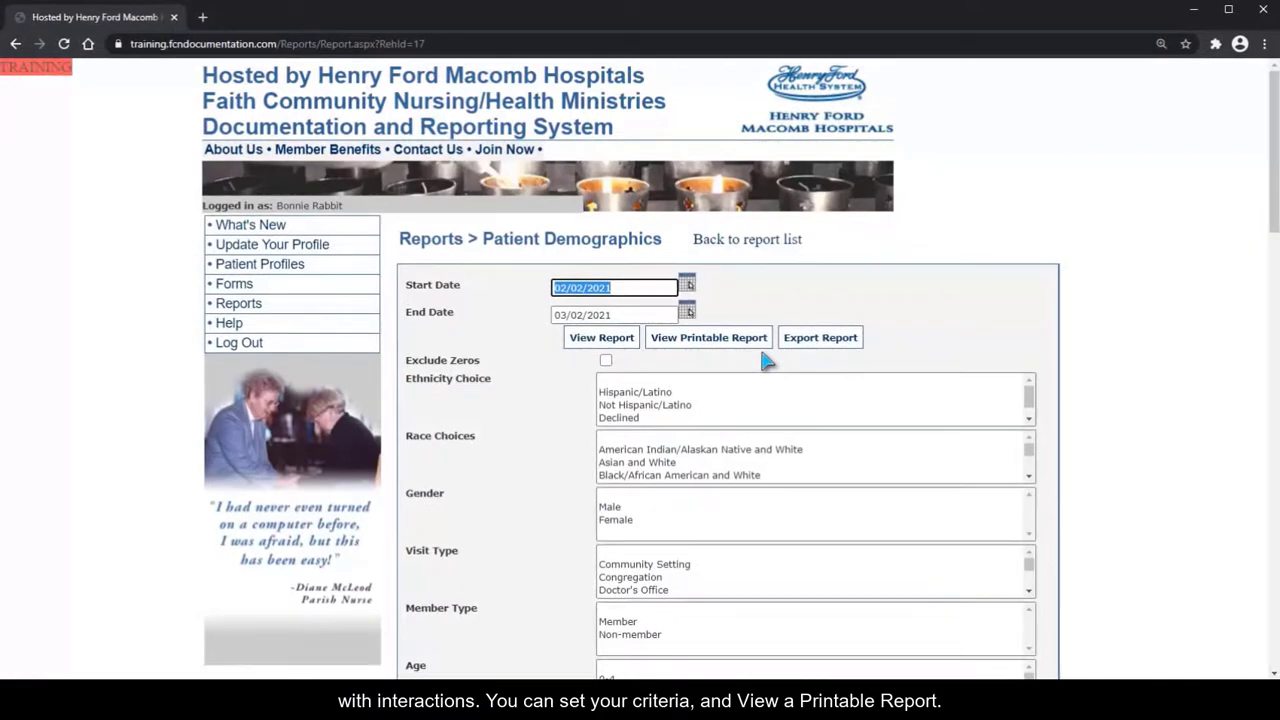
{"action": "left_click", "coordinate": [681, 341]}
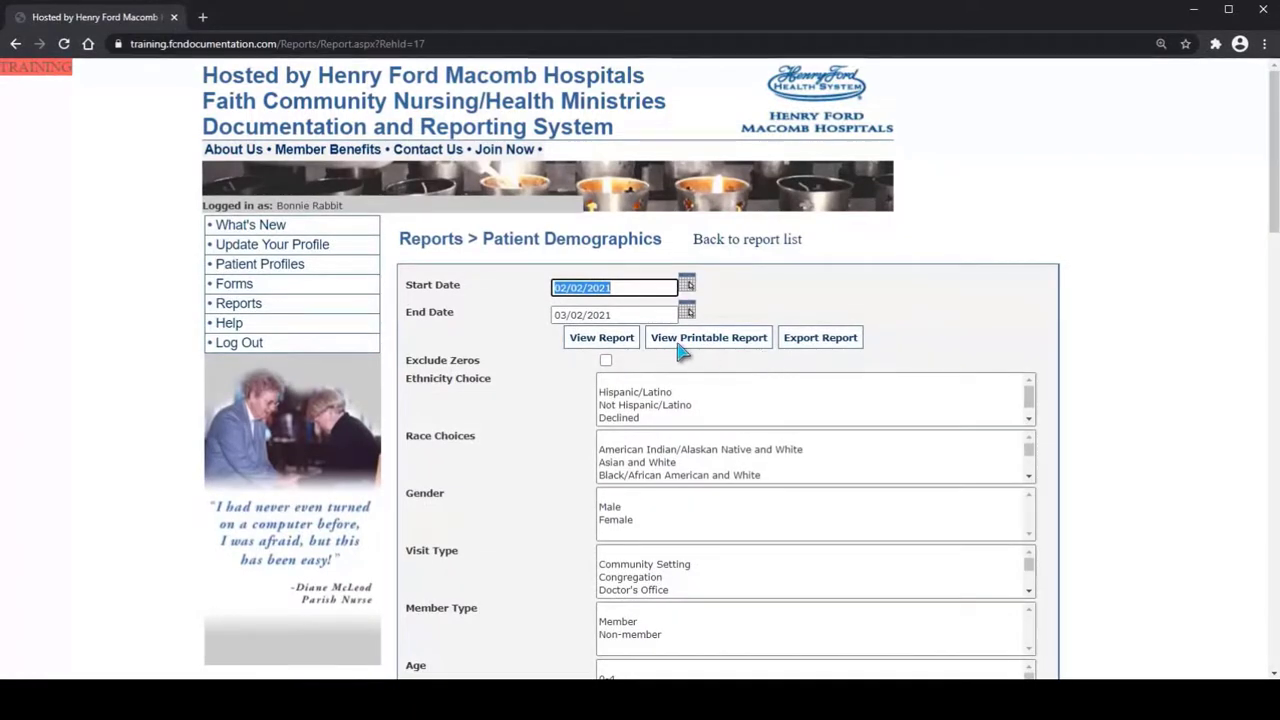